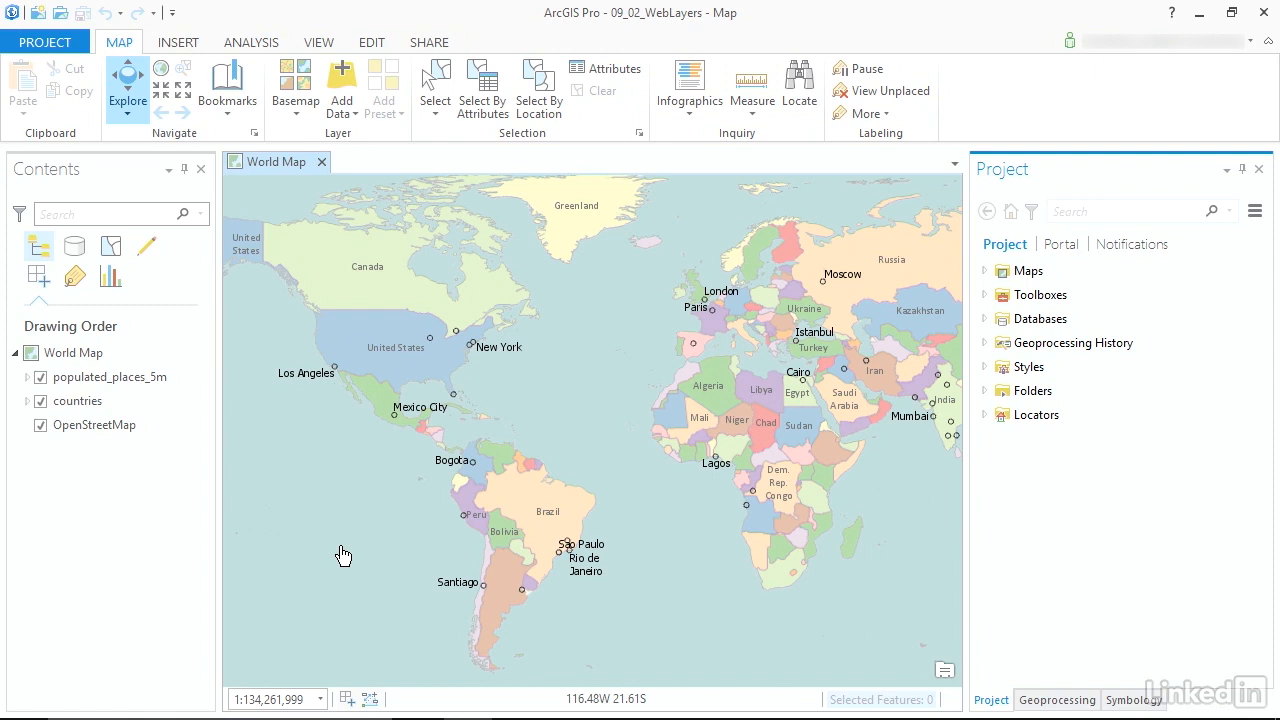
Set the World Map's coordinate system to WGS 1984 Web Mercator (auxiliary sphere)
{"action": "left_click", "coordinate": [87, 355]}
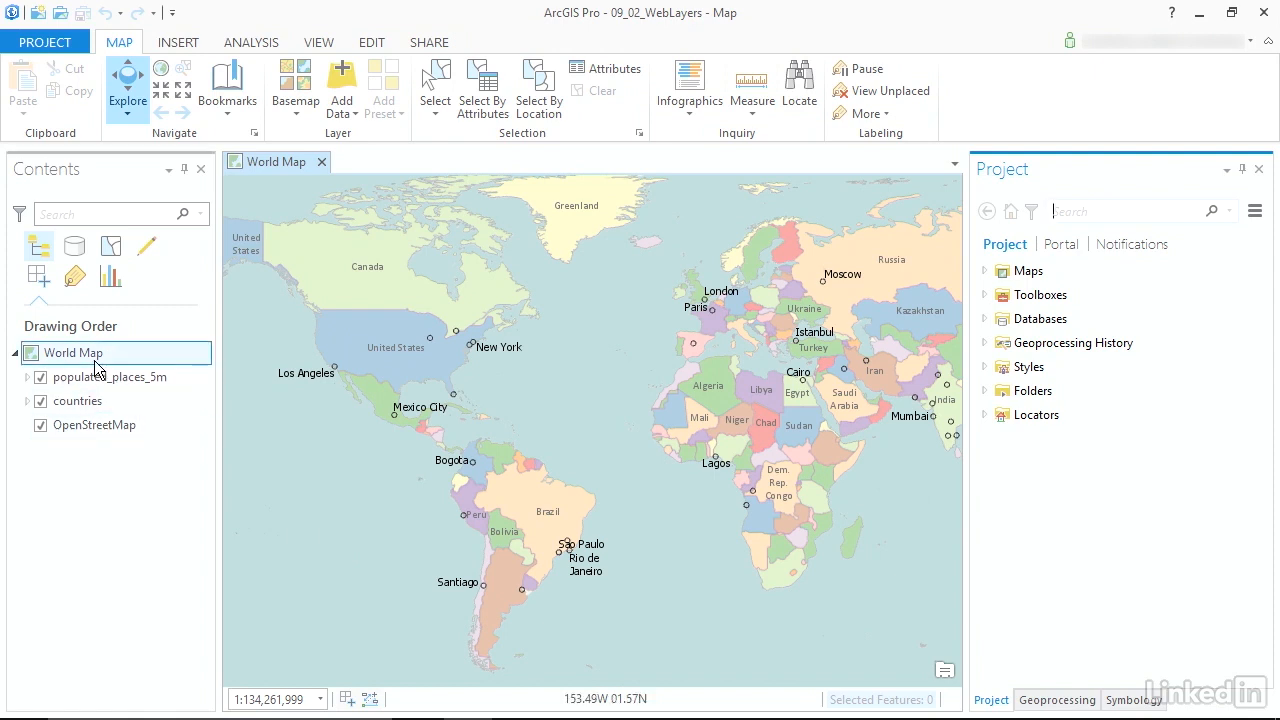
{"action": "right_click", "coordinate": [88, 358]}
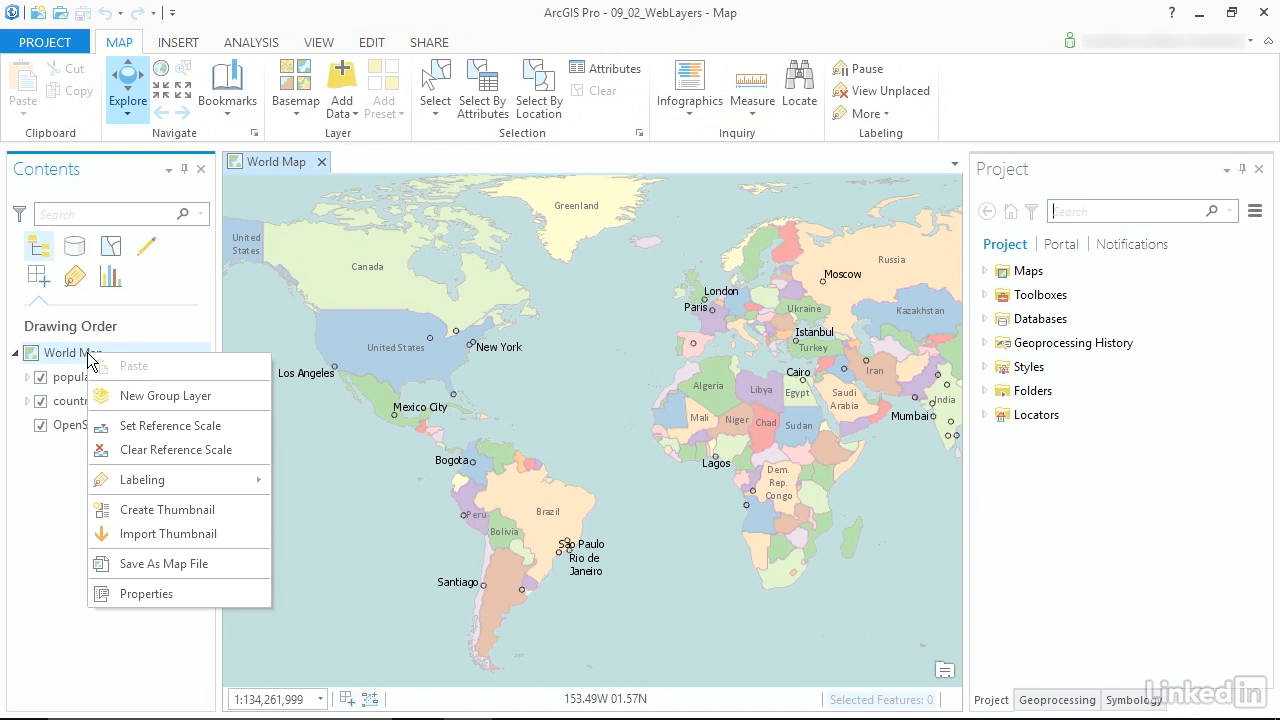
{"action": "left_click", "coordinate": [137, 592]}
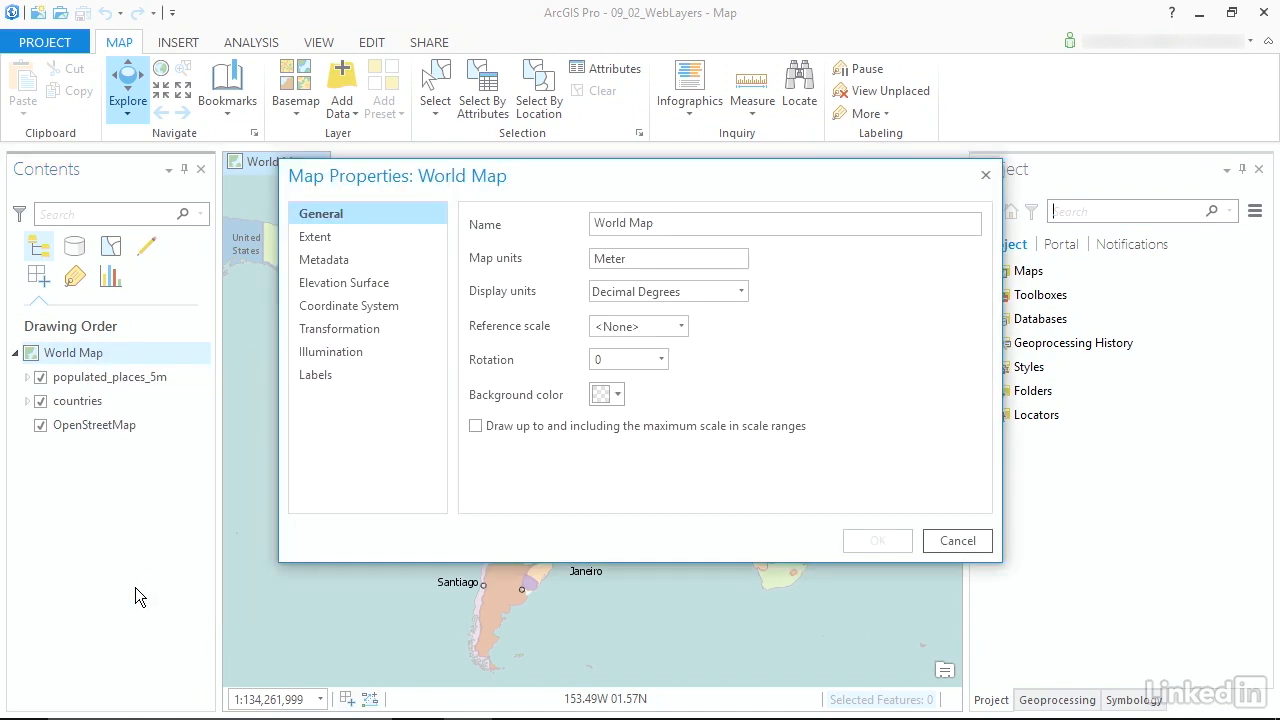
{"action": "left_click", "coordinate": [327, 306]}
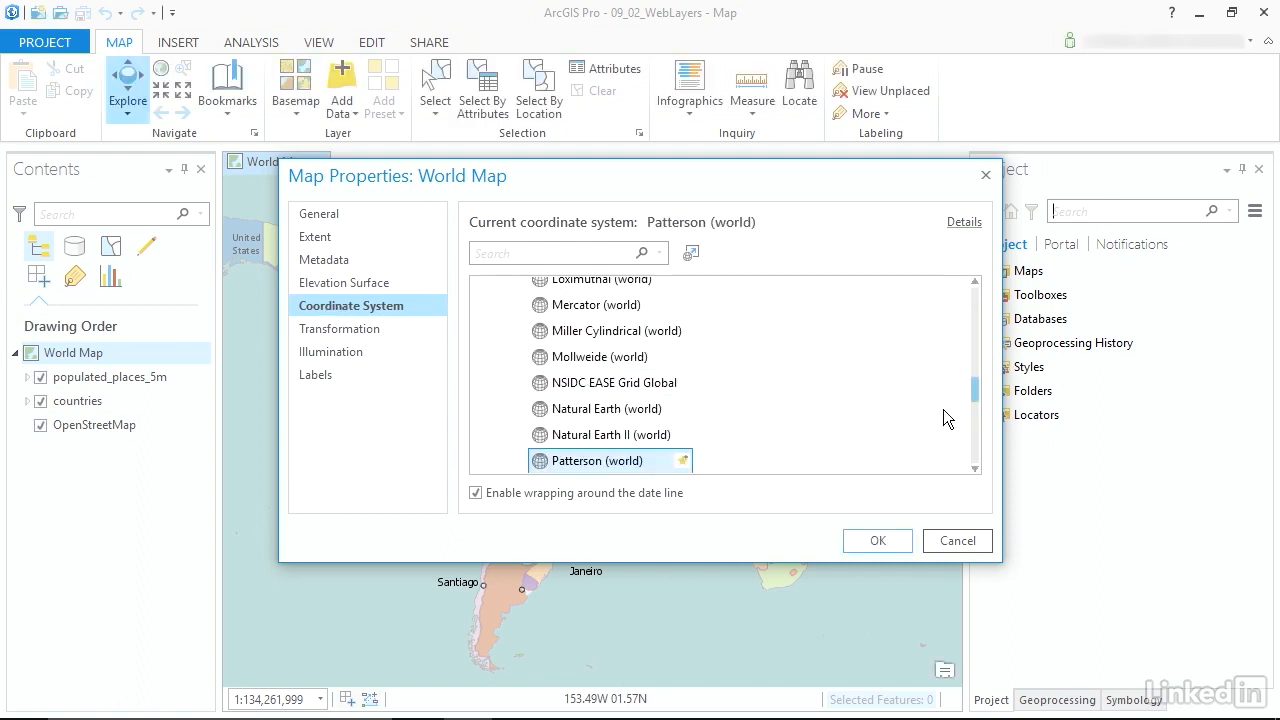
{"action": "left_click_drag", "start_coordinate": [975, 384], "coordinate": [974, 430]}
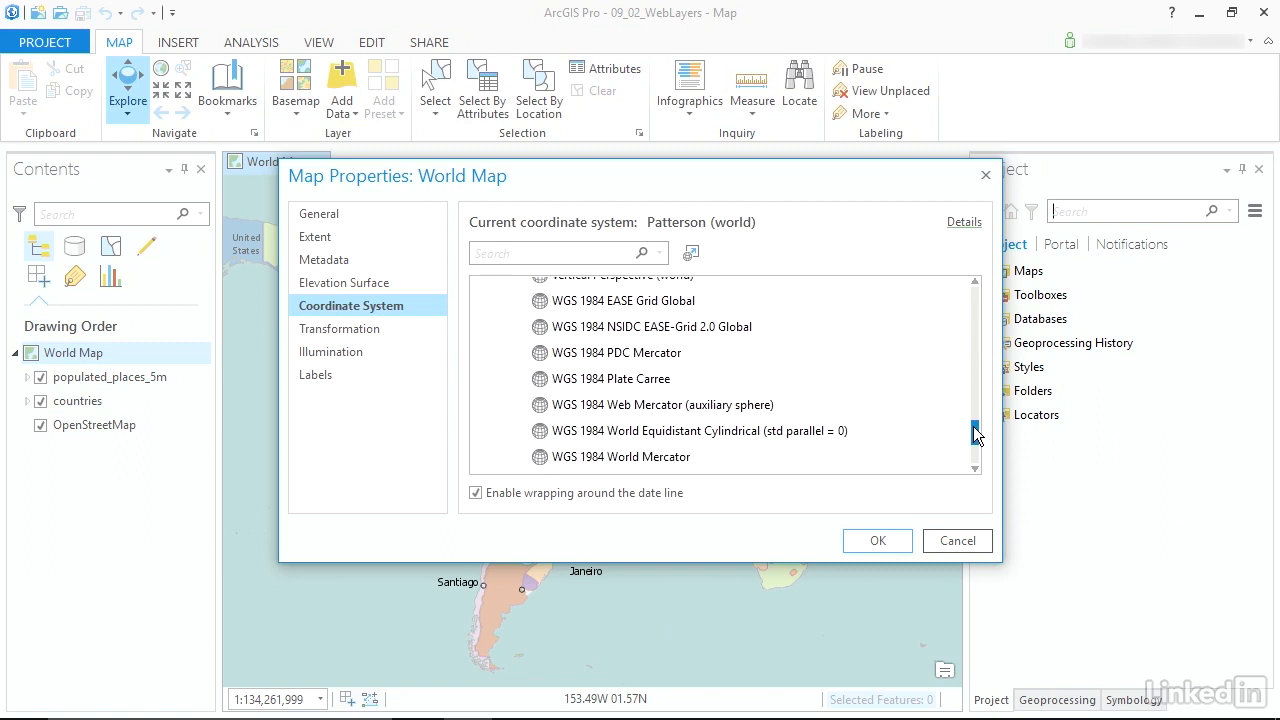
{"action": "left_click", "coordinate": [665, 410]}
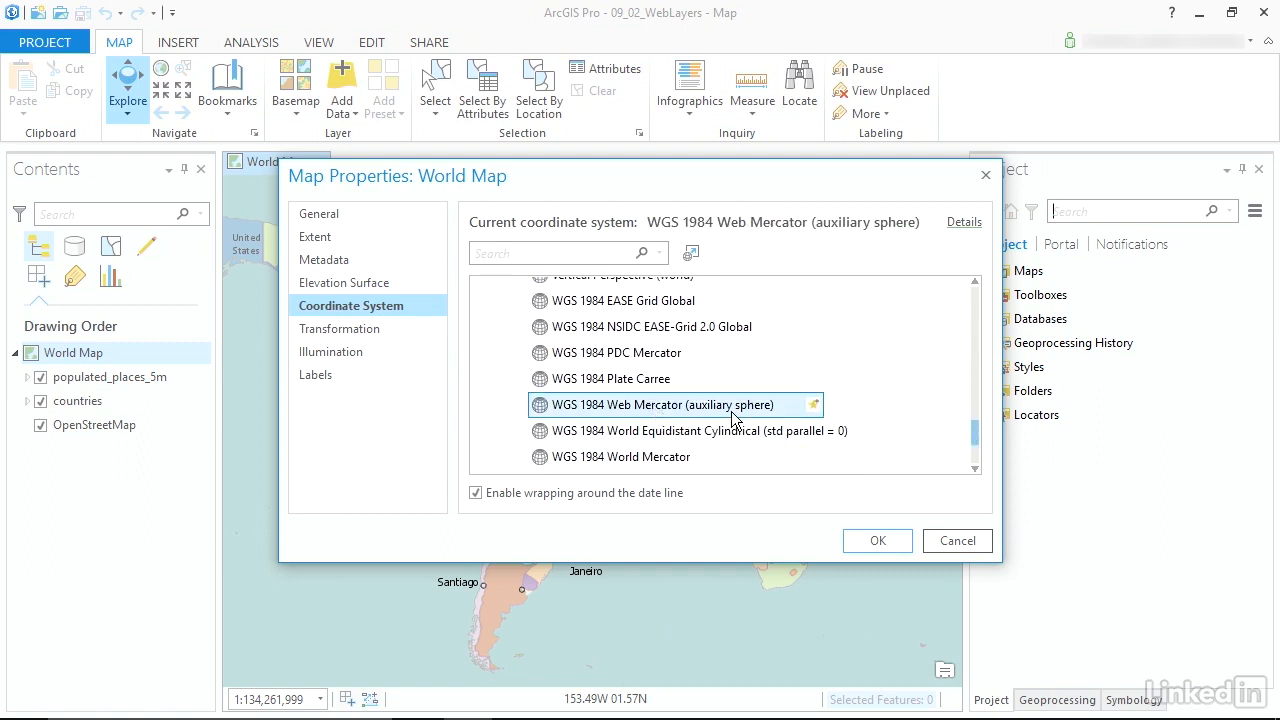
{"action": "left_click", "coordinate": [878, 541]}
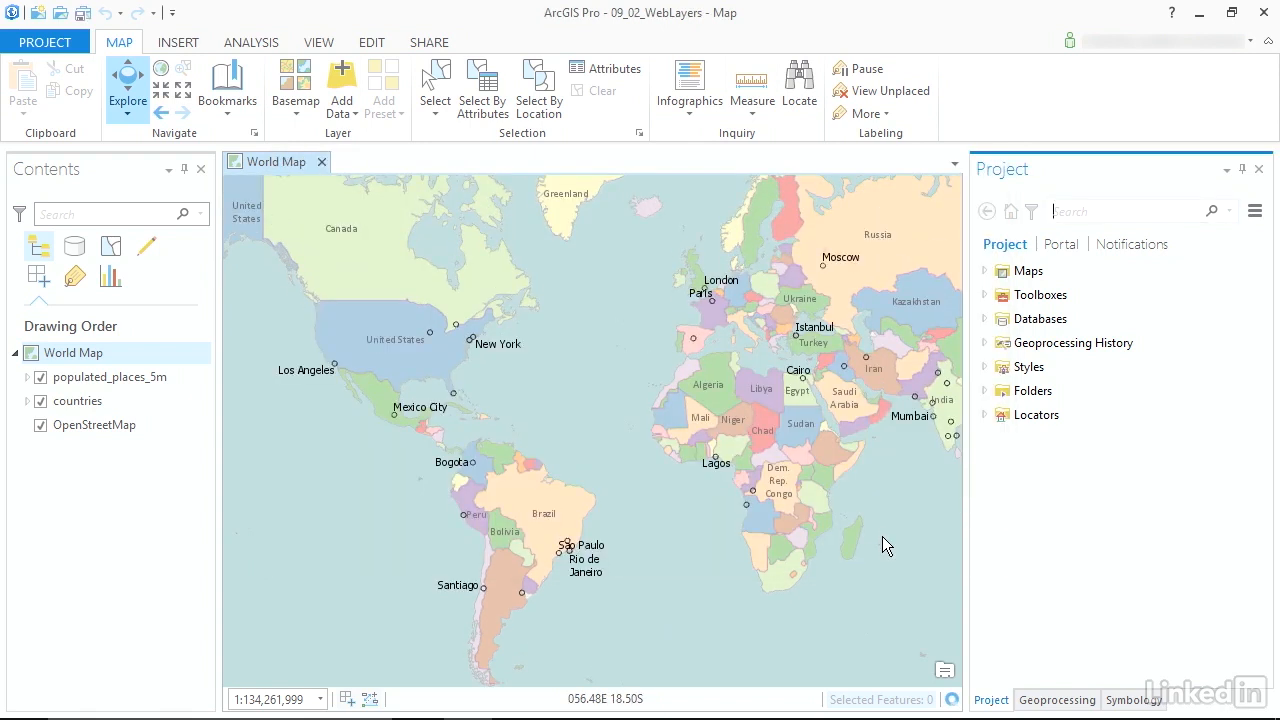
Start sharing the populated_places_5m layer as a web layer
{"action": "left_click", "coordinate": [145, 378]}
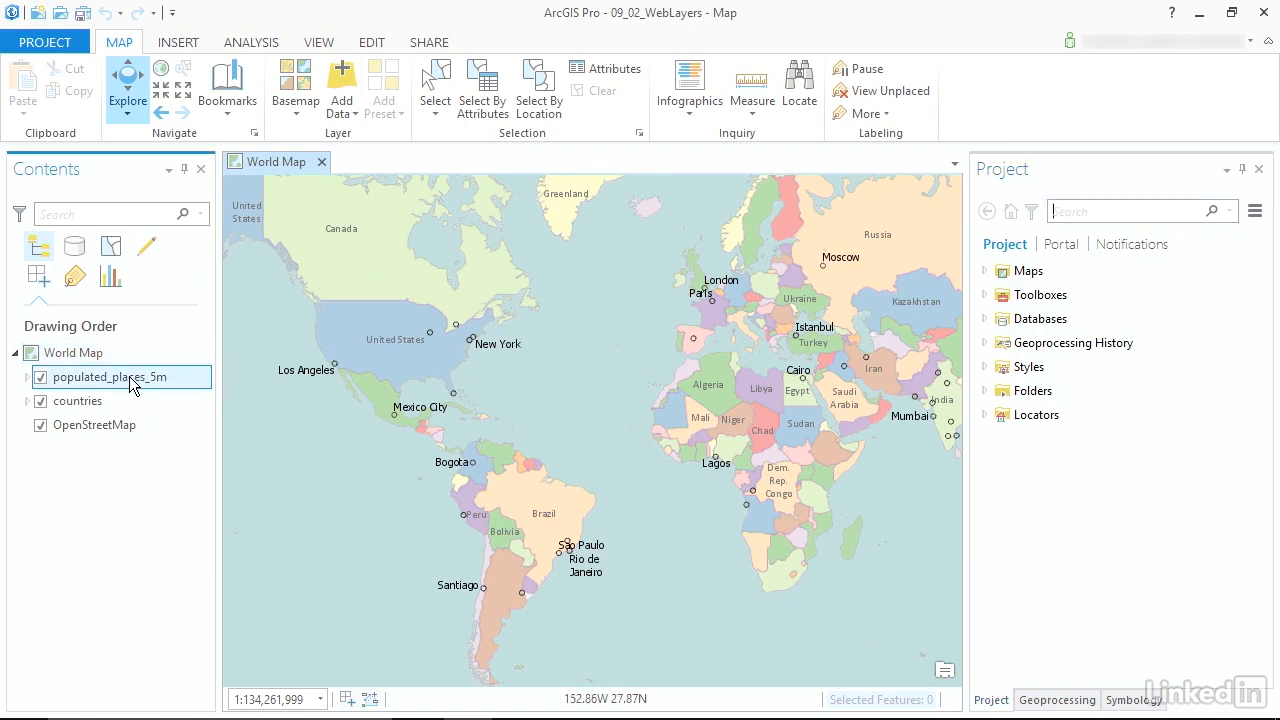
{"action": "right_click", "coordinate": [133, 385]}
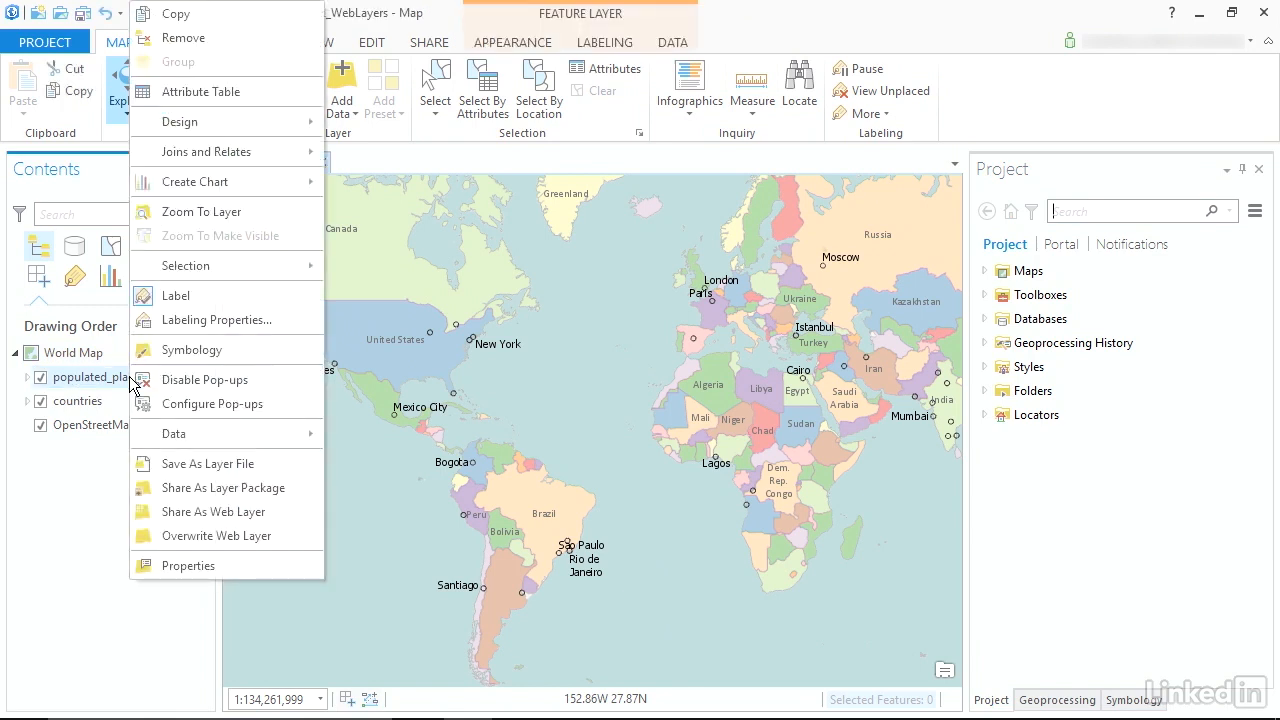
{"action": "left_click", "coordinate": [196, 516]}
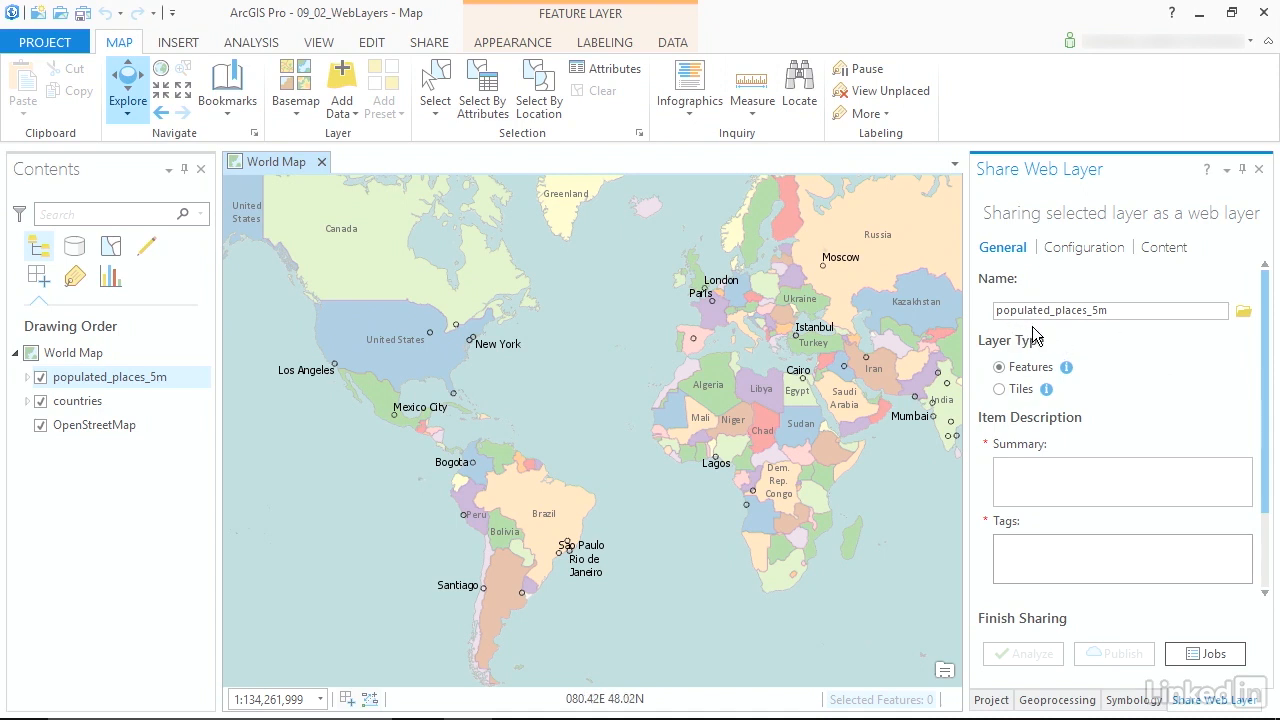
Name the web layer World_Populated_Places, with underscores instead of spaces
{"action": "left_click", "coordinate": [1160, 311]}
{"action": "left_click", "coordinate": [1117, 312]}
{"action": "double_click", "coordinate": [1117, 312]}
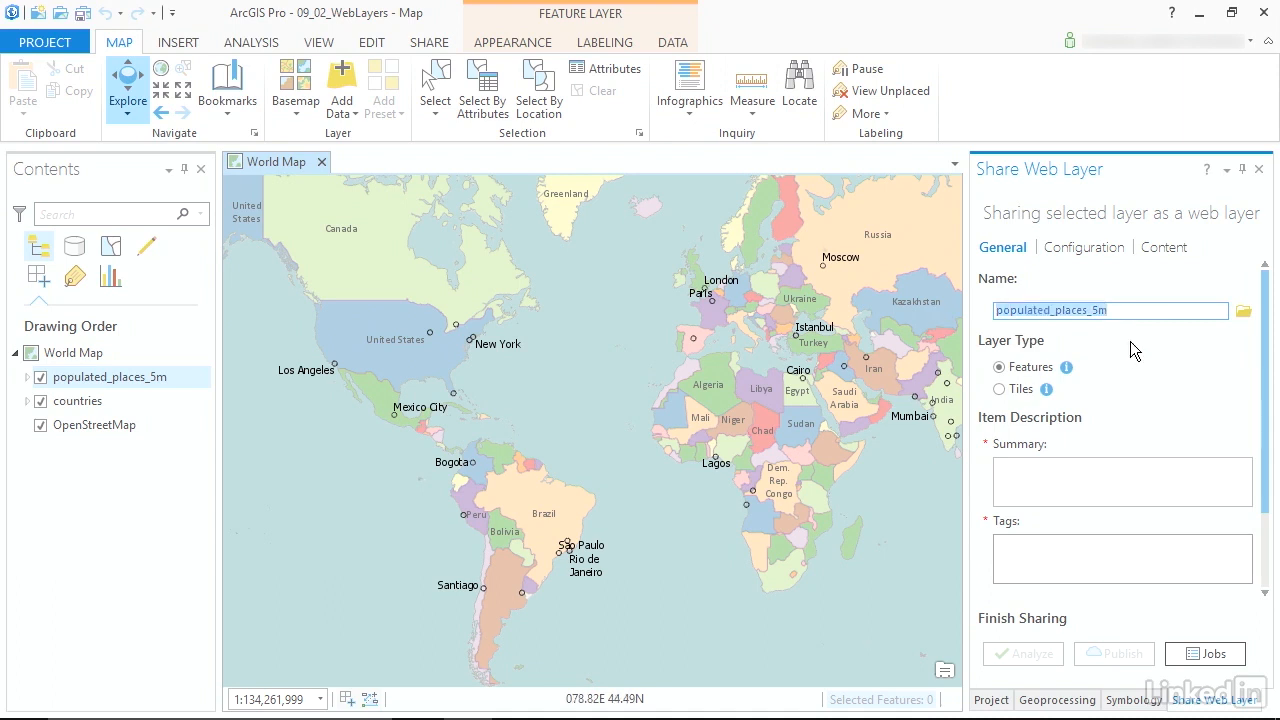
{"action": "type", "text": "World Populated Places"}
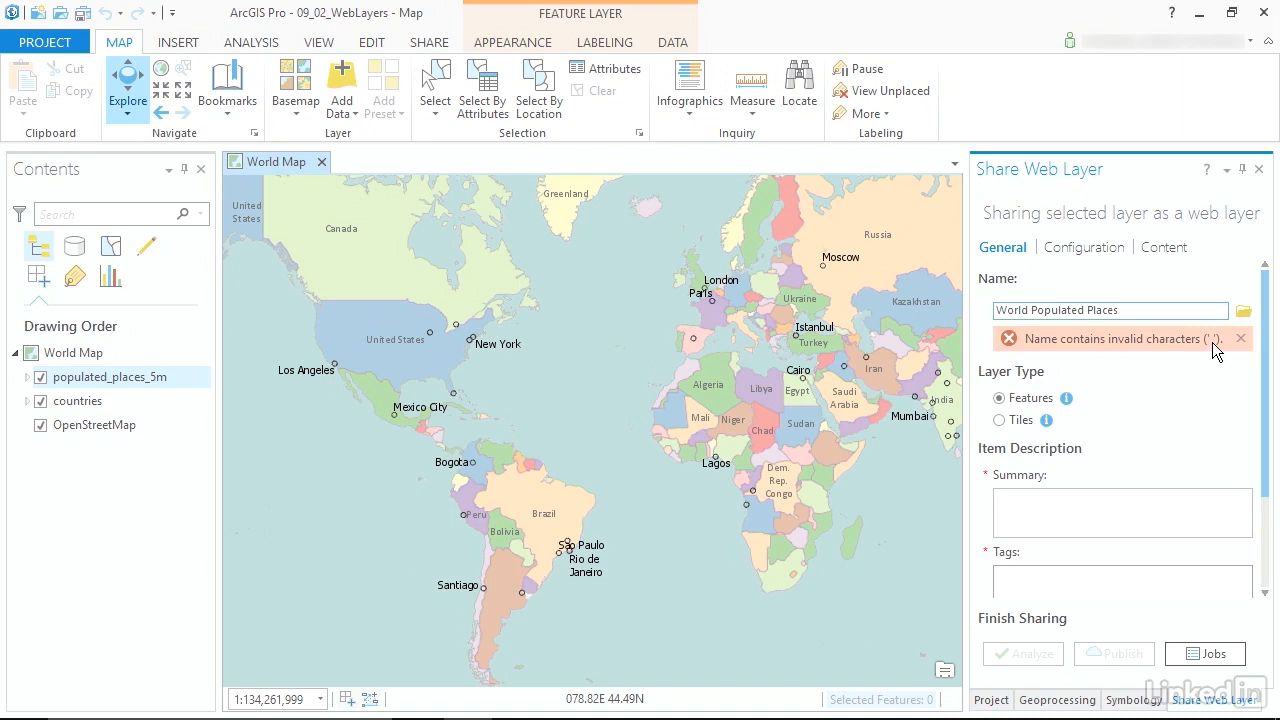
{"action": "left_click", "coordinate": [1030, 310]}
{"action": "key", "text": "BackSpace"}
{"action": "type", "text": "_"}
{"action": "key", "text": "ctrl+Right"}
{"action": "key", "text": "BackSpace"}
{"action": "type", "text": "_"}
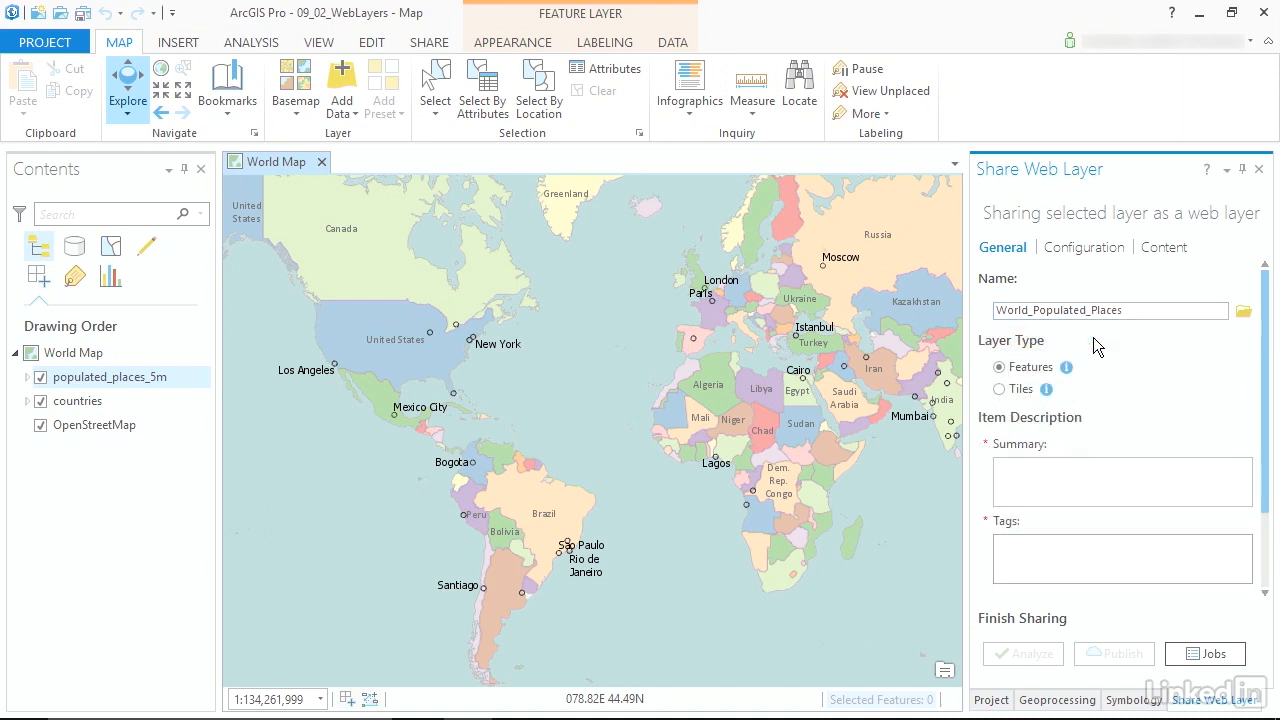
Enter the summary "World populated places over 5m people" and add the tags Population and World Map
{"action": "mouse_move", "coordinate": [1063, 377]}
{"action": "left_click", "coordinate": [1089, 477]}
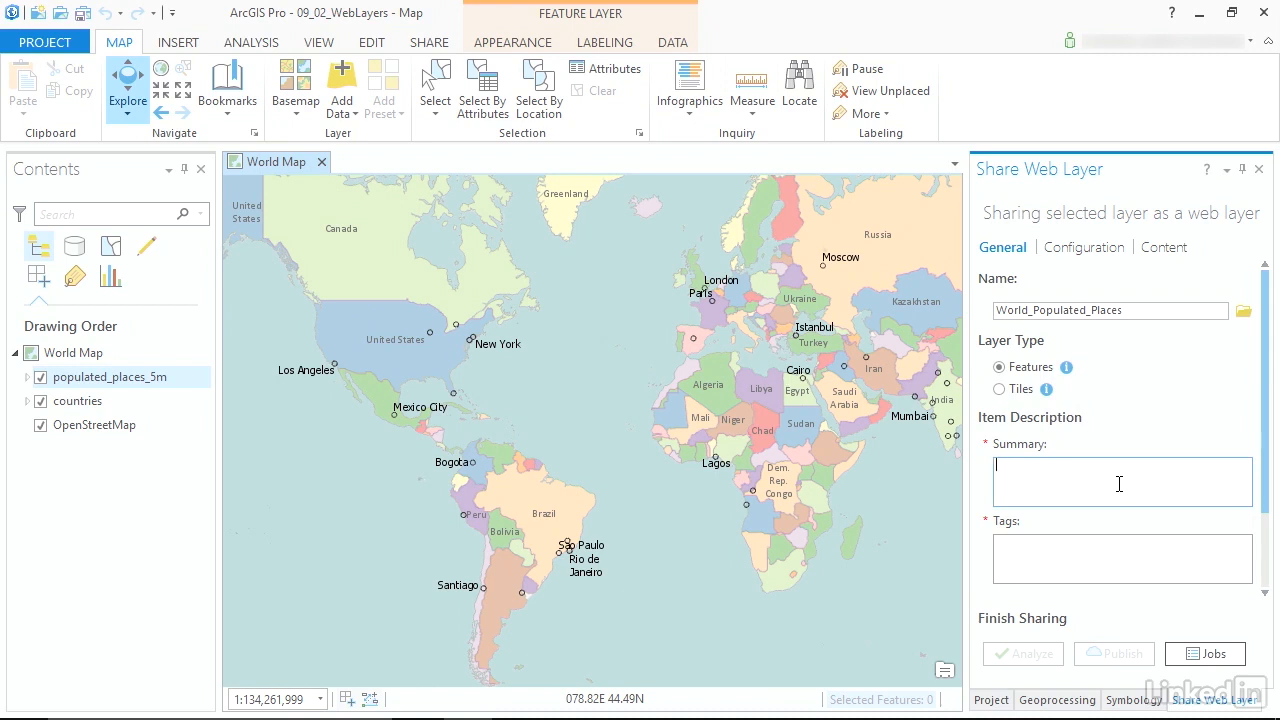
{"action": "type", "text": "World populated places over 5m people"}
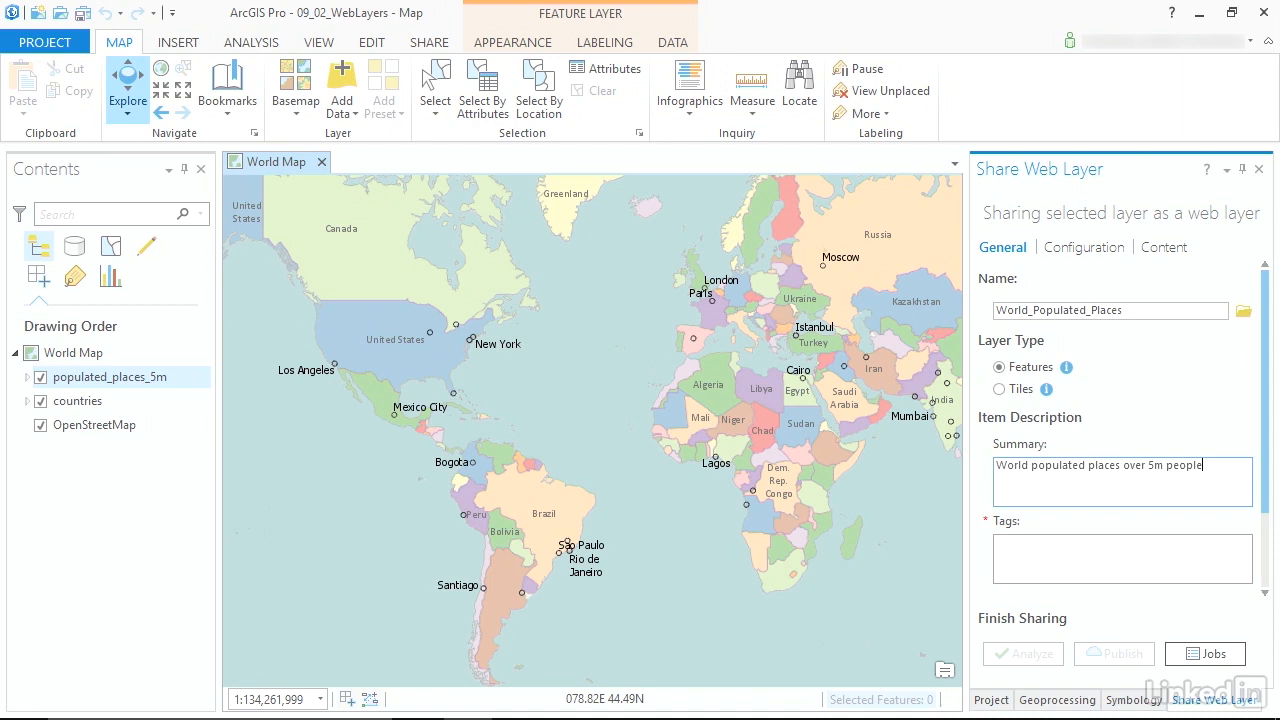
{"action": "key", "text": "Tab"}
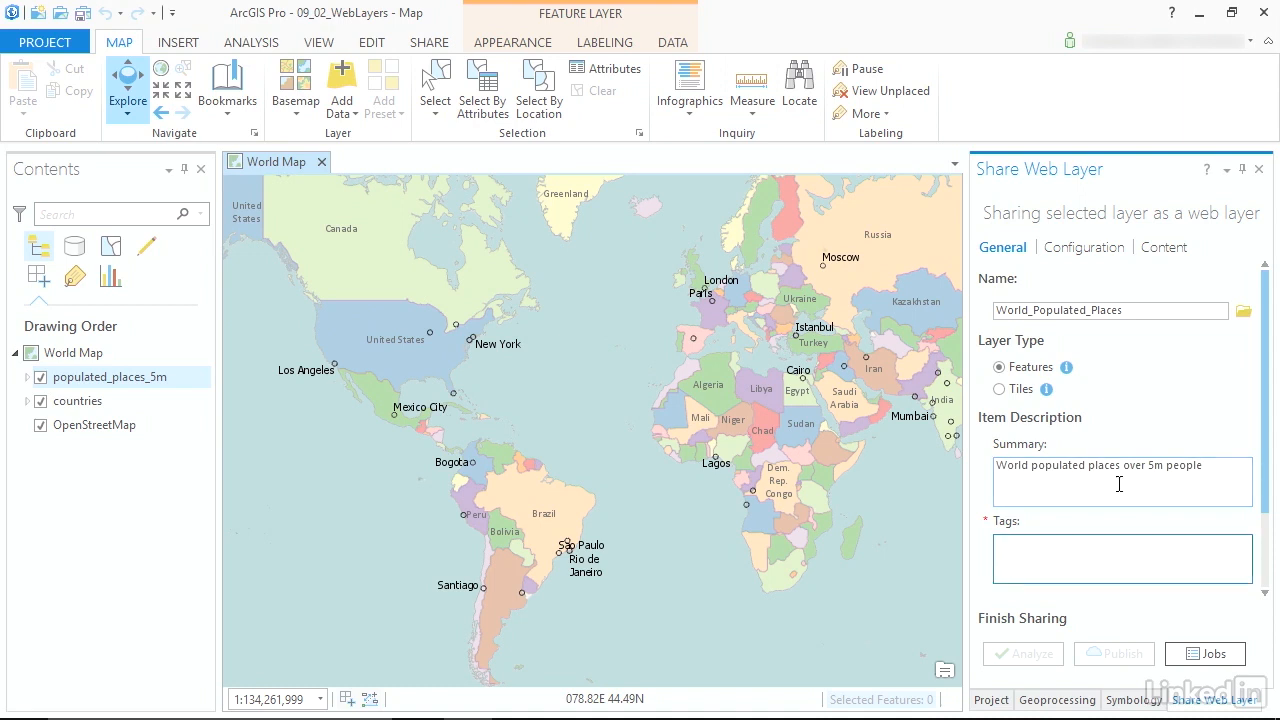
{"action": "type", "text": "Population"}
{"action": "key", "text": "Return"}
{"action": "type", "text": "World Map"}
{"action": "key", "text": "Return"}
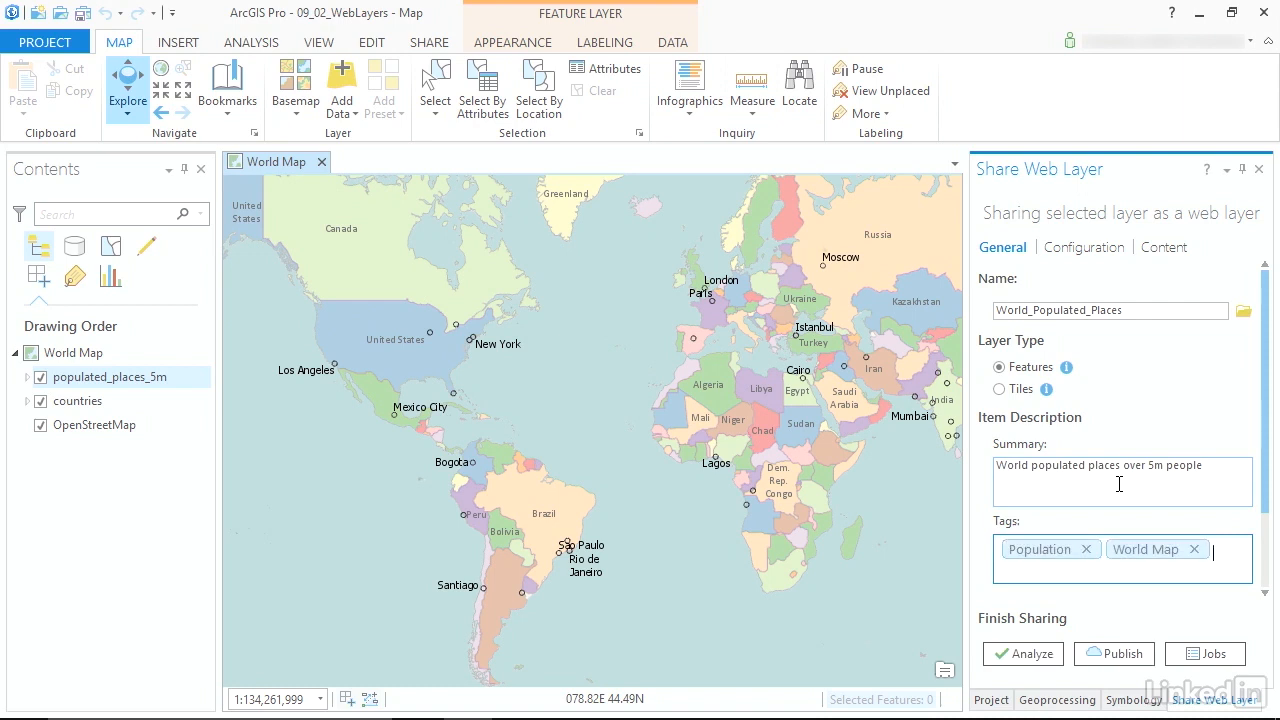
Enable editing on the web layer and restrict editors to adding features only
{"action": "left_click", "coordinate": [1083, 250]}
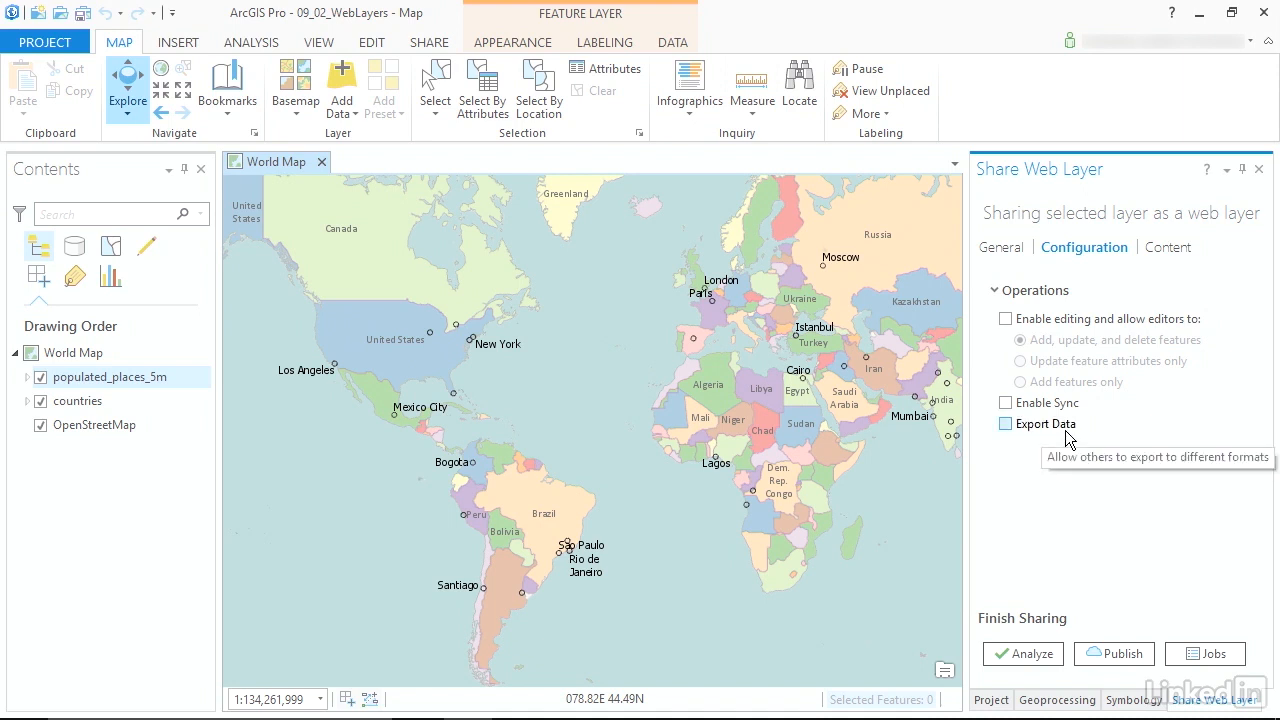
{"action": "left_click", "coordinate": [1006, 319]}
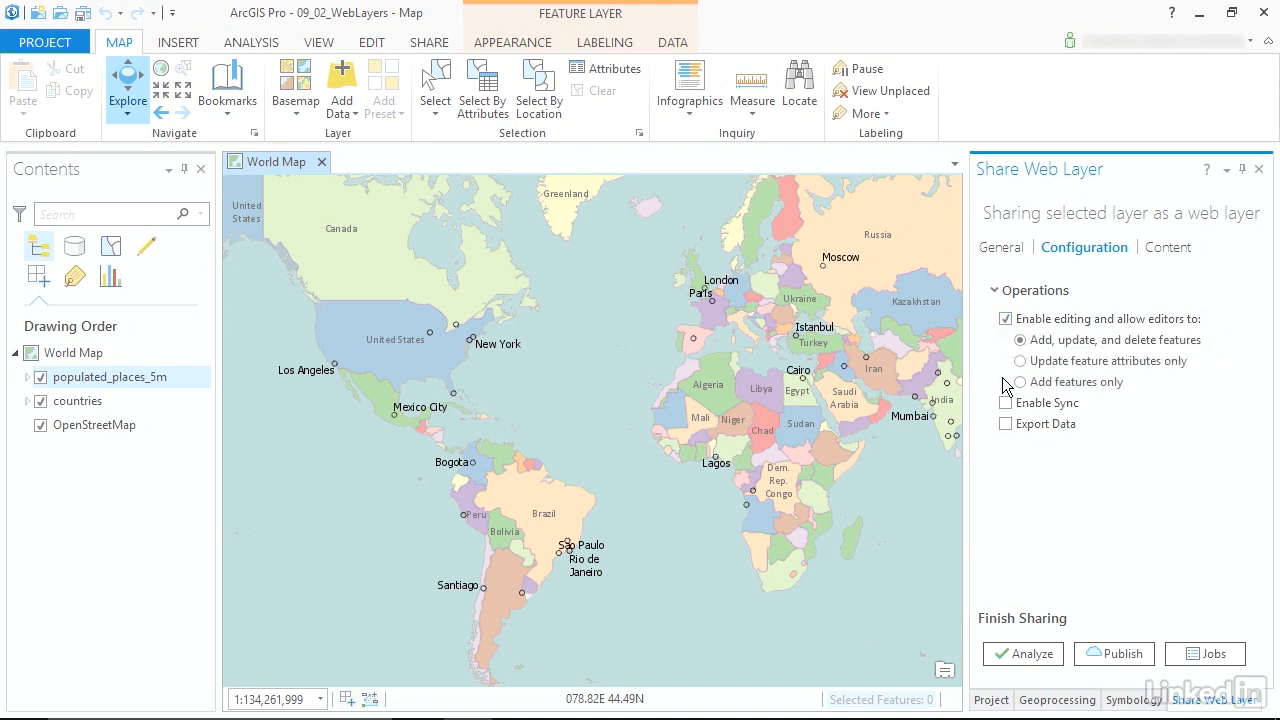
{"action": "left_click", "coordinate": [1020, 382]}
Check the web layer's content, then analyze and publish it
{"action": "left_click", "coordinate": [1161, 252]}
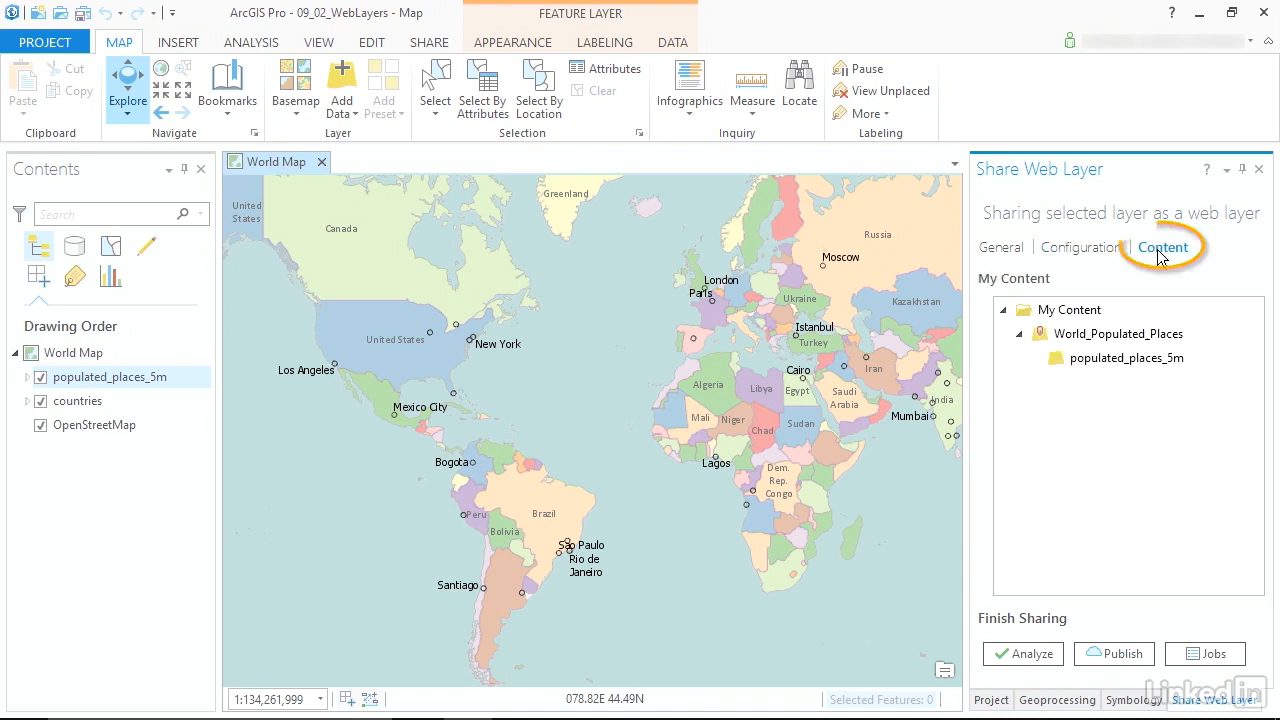
{"action": "left_click", "coordinate": [1139, 365]}
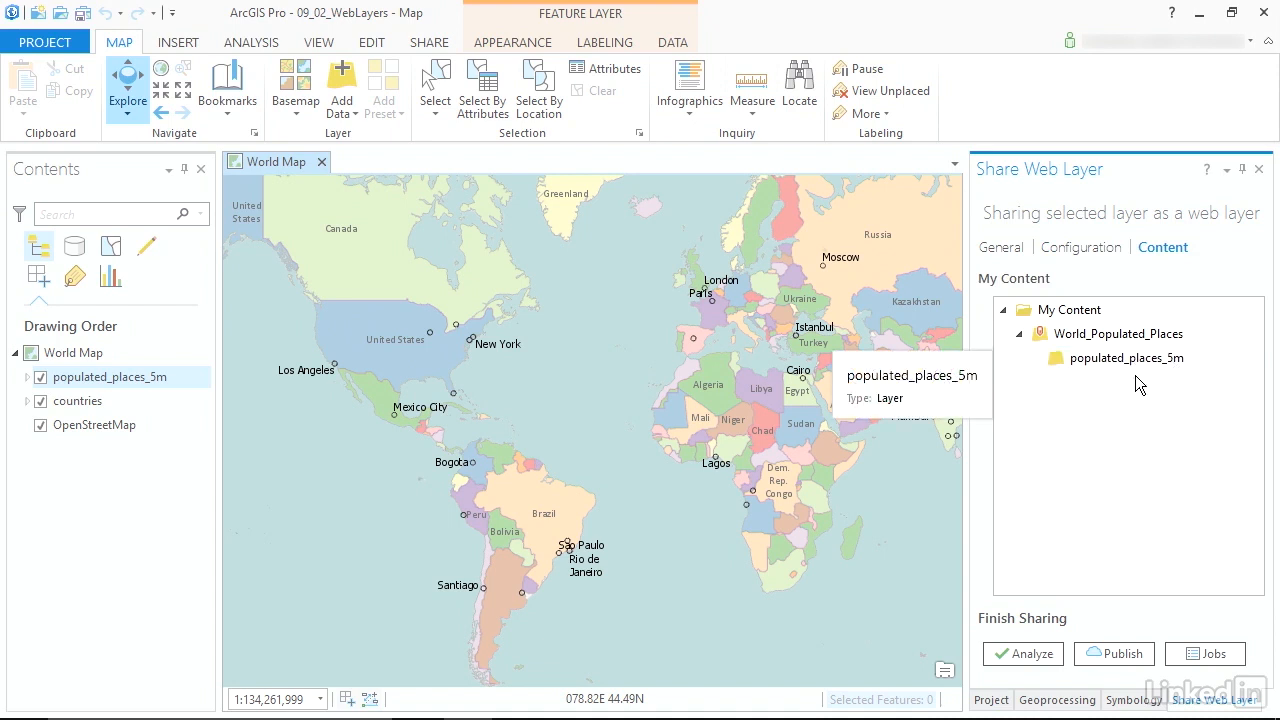
{"action": "left_click", "coordinate": [995, 250]}
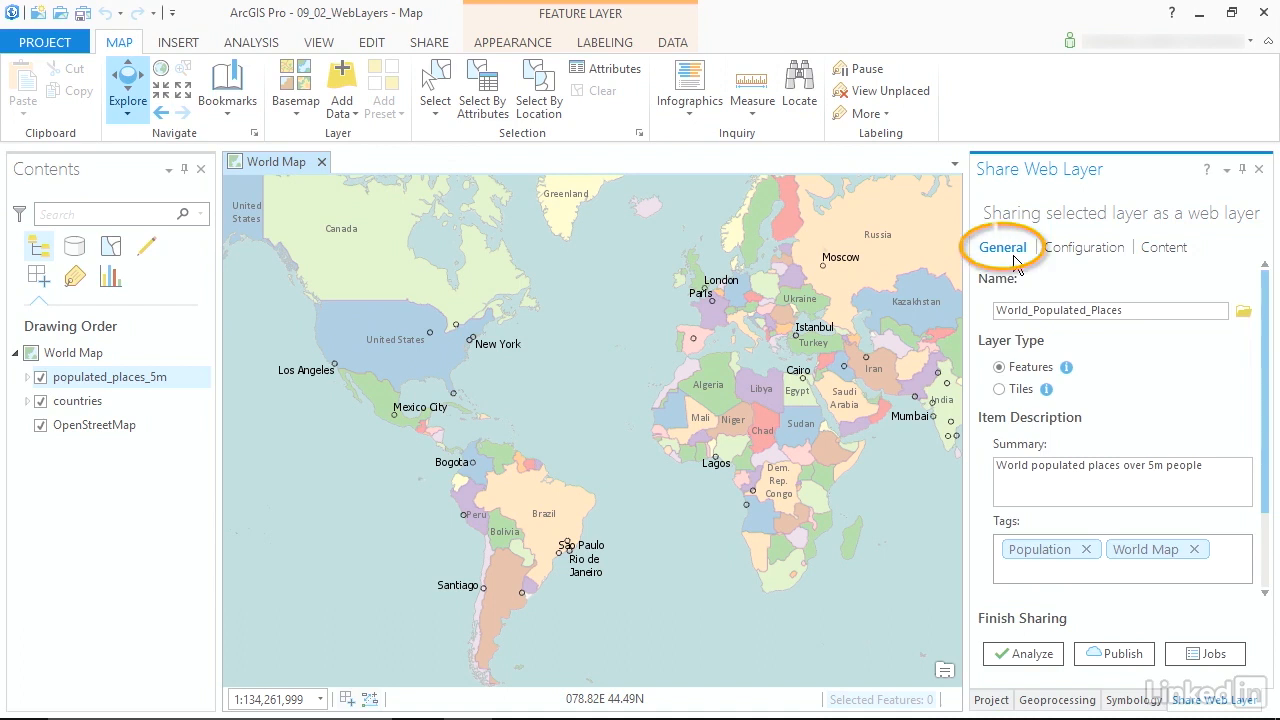
{"action": "left_click", "coordinate": [1030, 655]}
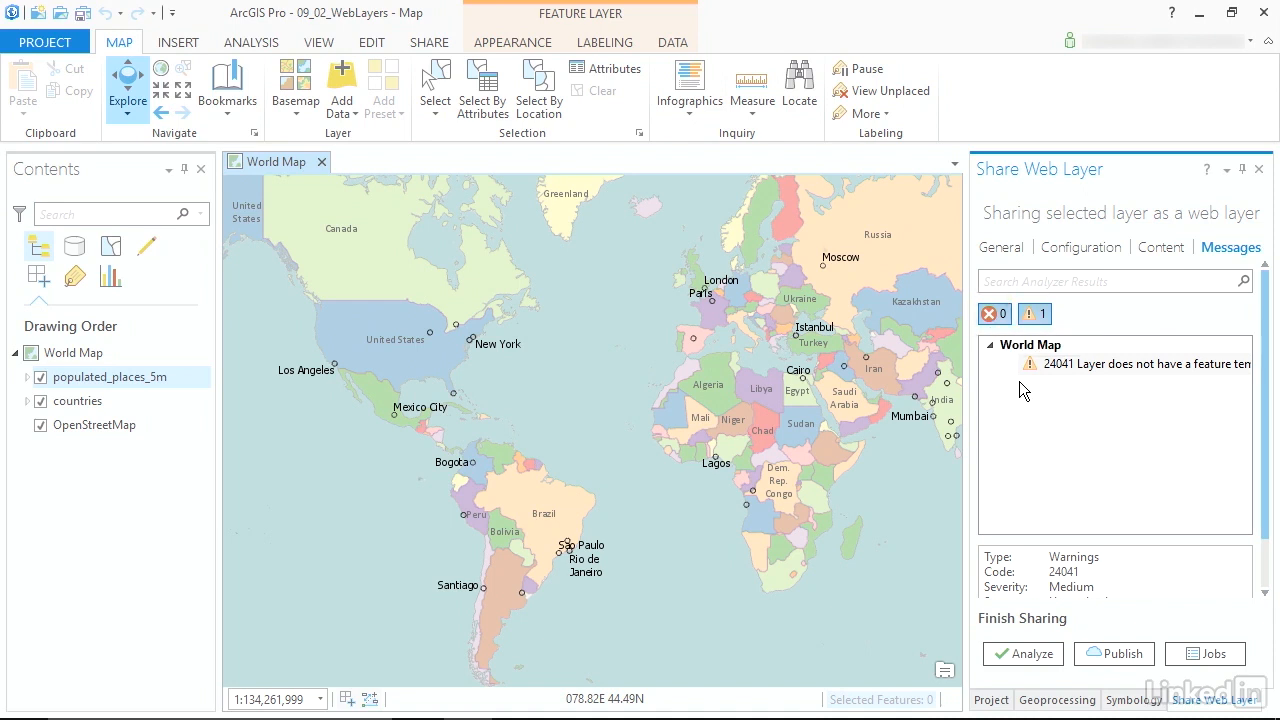
{"action": "left_click", "coordinate": [1125, 654]}
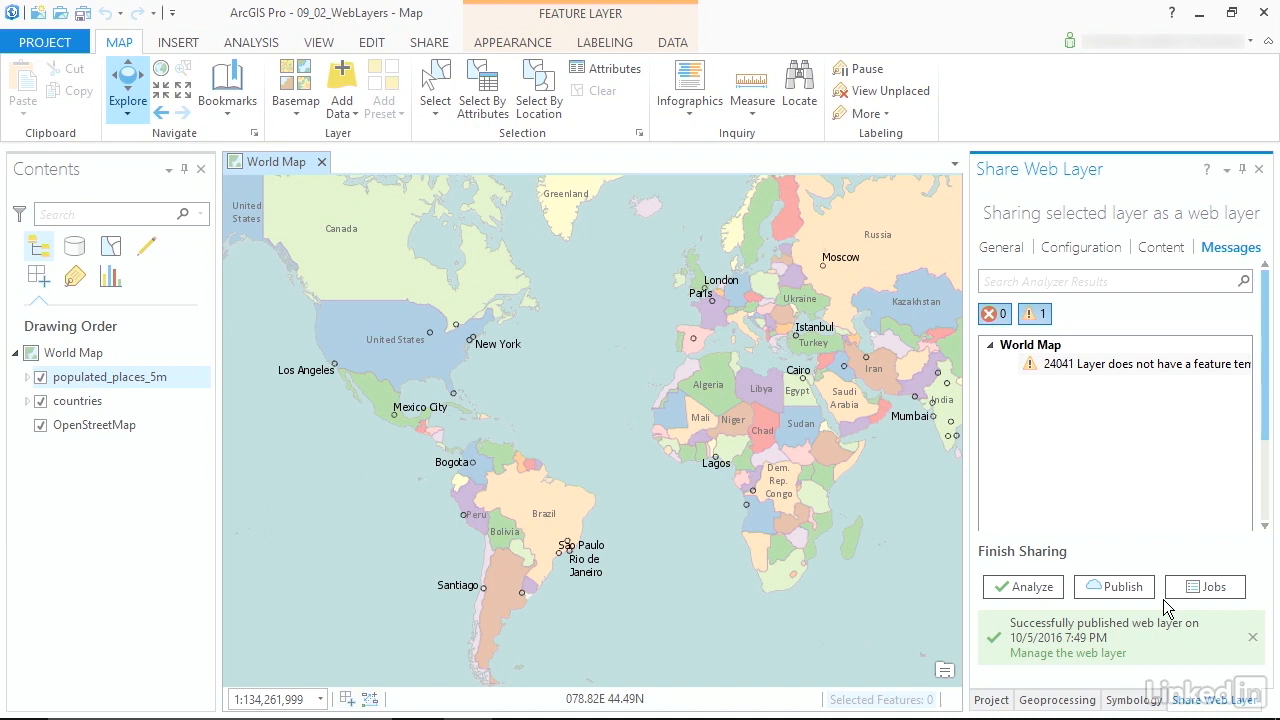
Go to the published layer in ArcGIS Online, find its feature layer in My Content and view it in Map Viewer
{"action": "left_click", "coordinate": [1066, 654]}
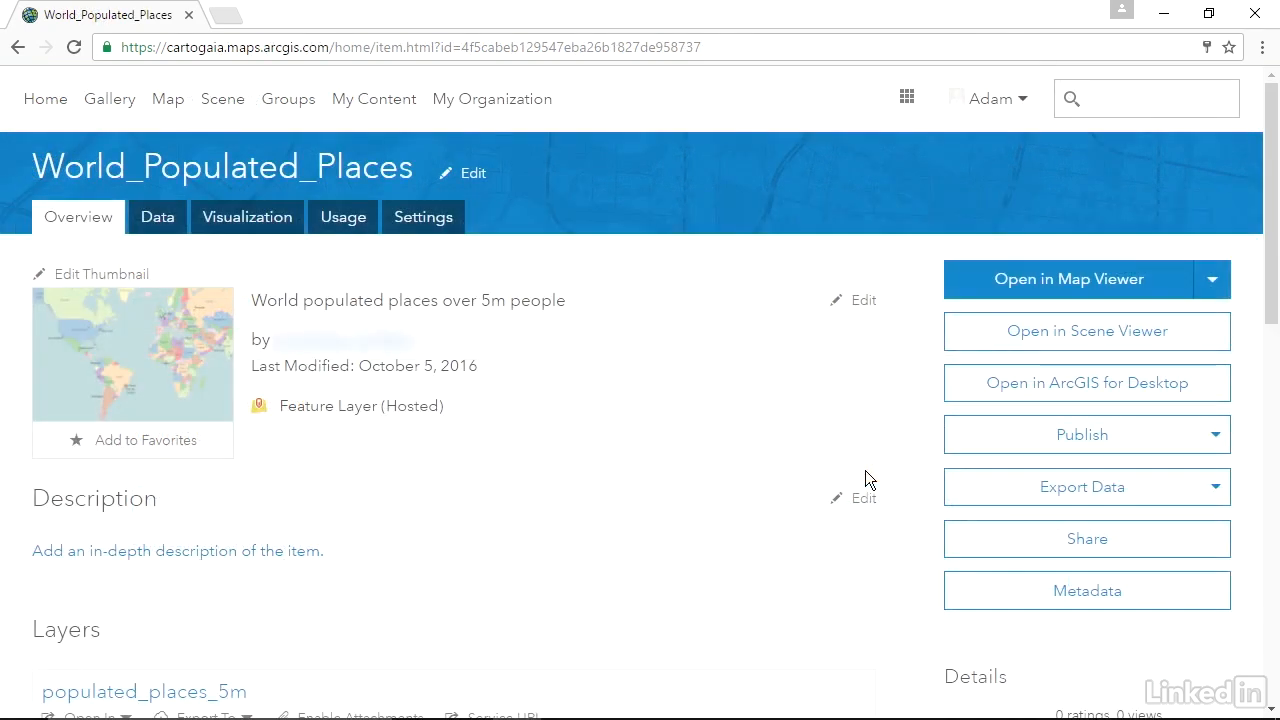
{"action": "mouse_move", "coordinate": [152, 360]}
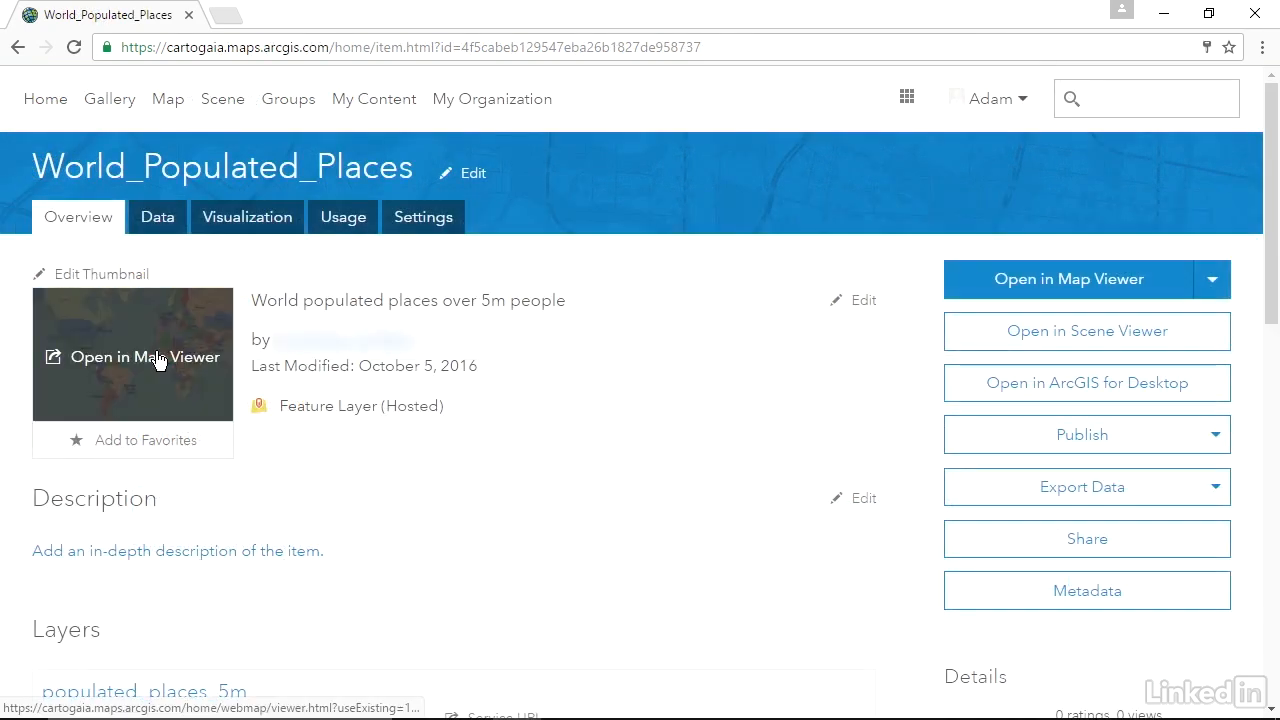
{"action": "left_click", "coordinate": [363, 101]}
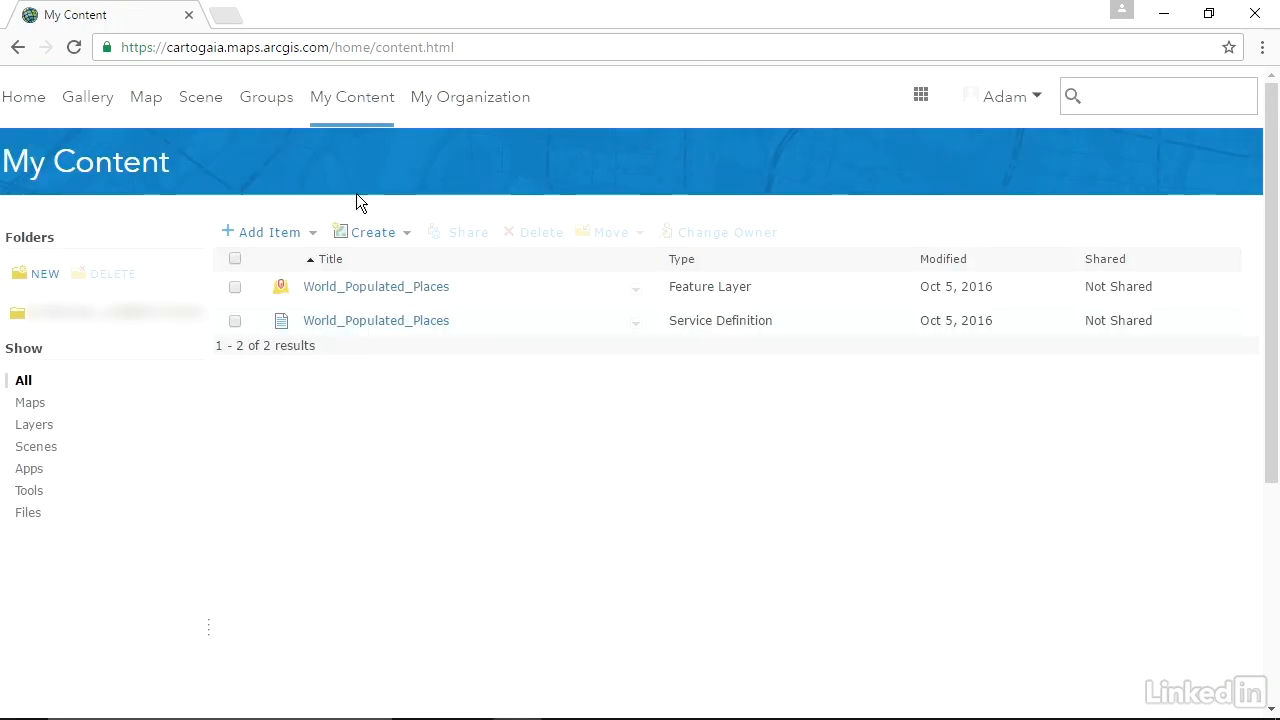
{"action": "left_click", "coordinate": [325, 289]}
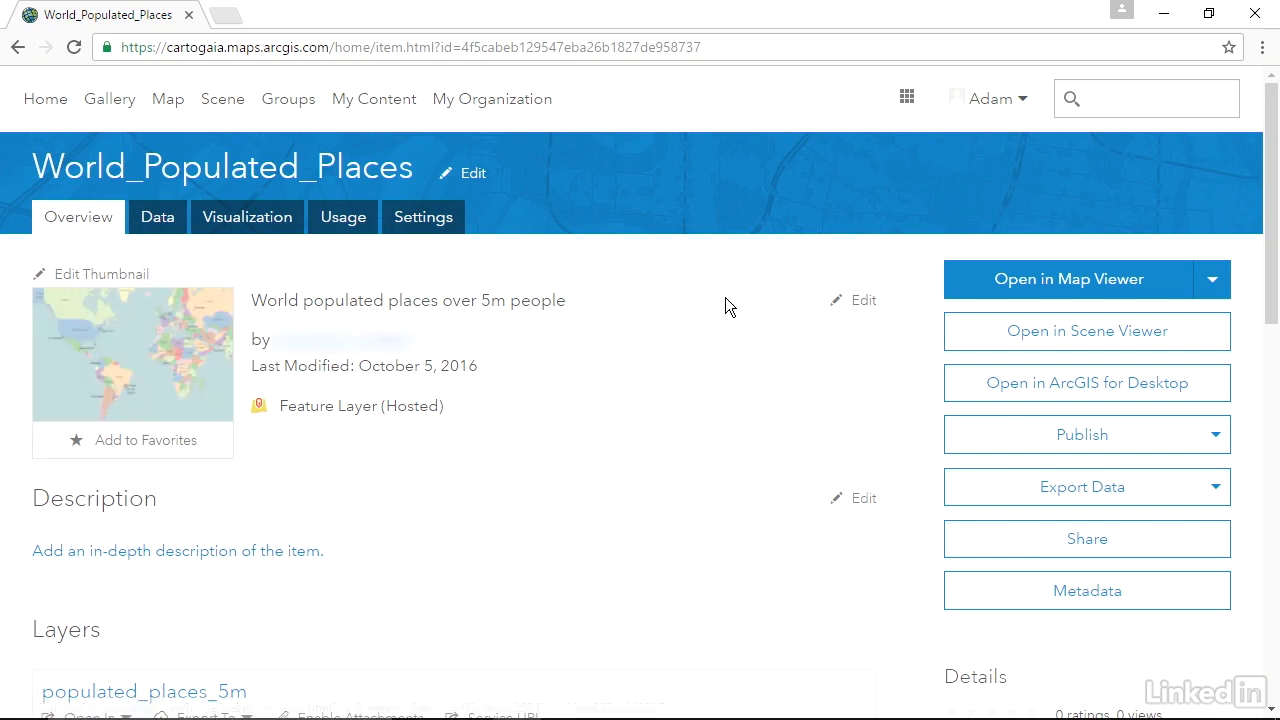
{"action": "left_click", "coordinate": [1002, 287]}
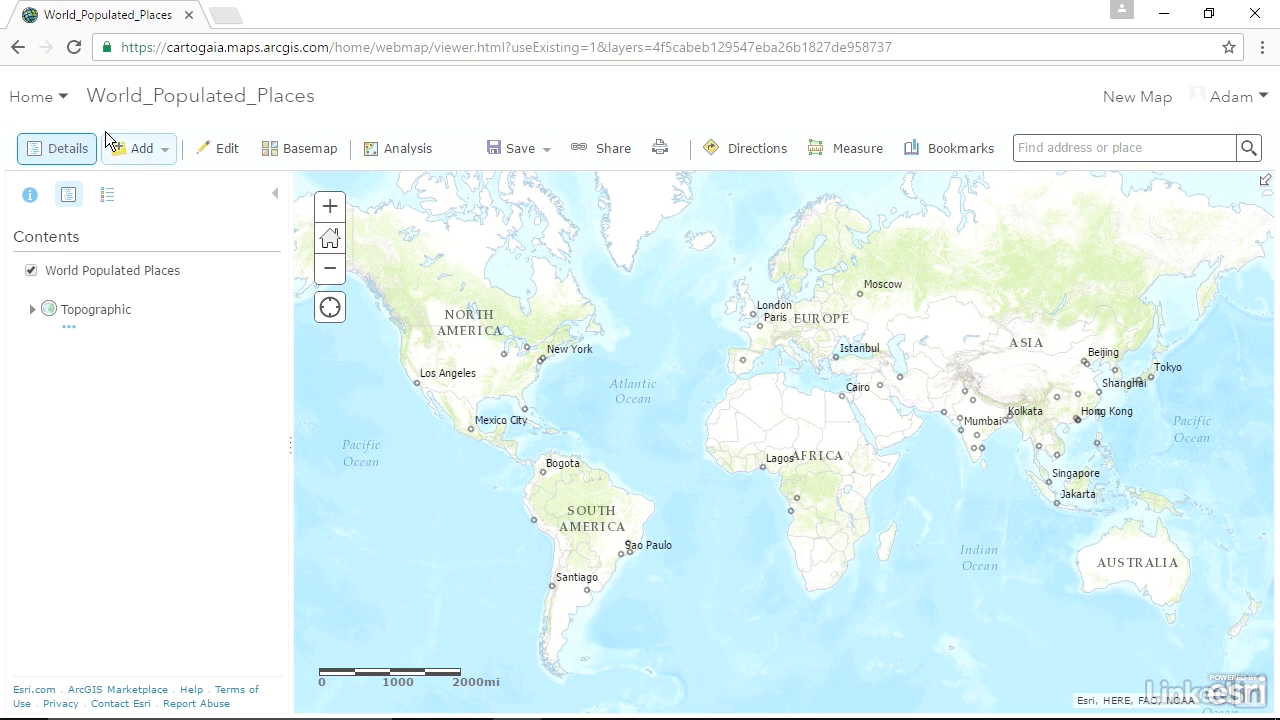
Return to the World_Populated_Places feature layer's item page through My Content and share it with Everyone (public)
{"action": "left_click", "coordinate": [60, 98]}
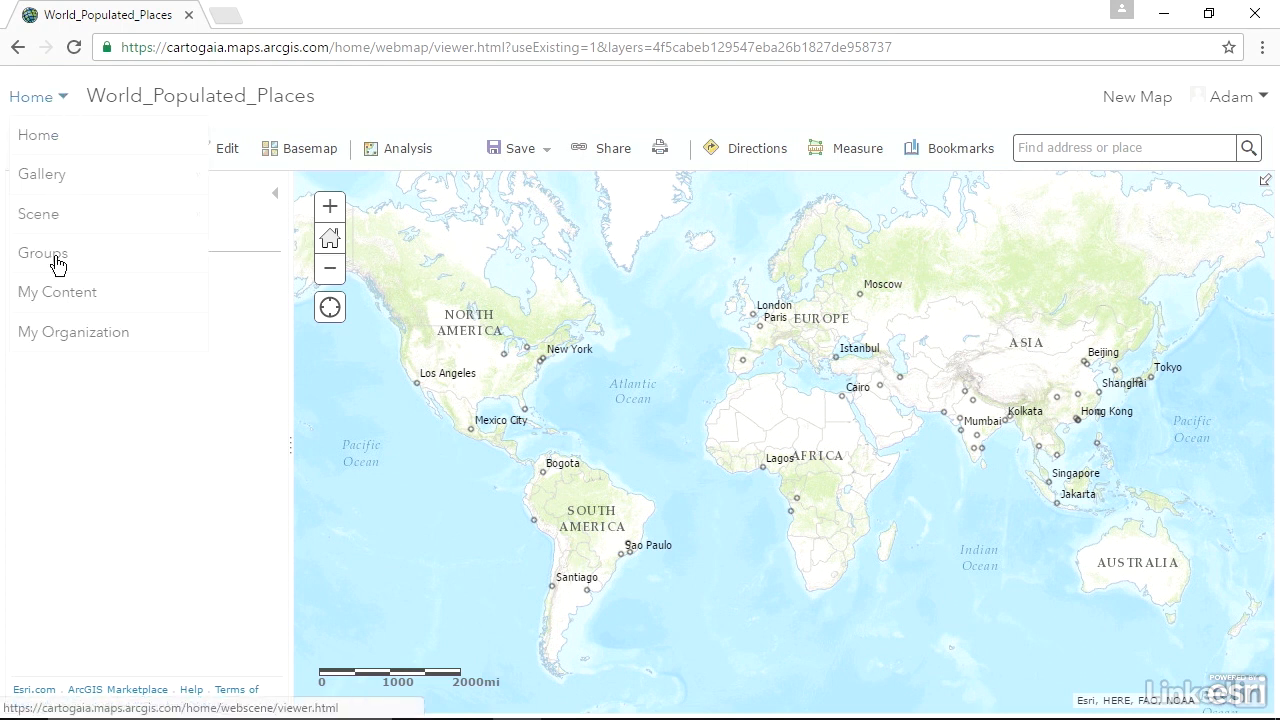
{"action": "left_click", "coordinate": [60, 295]}
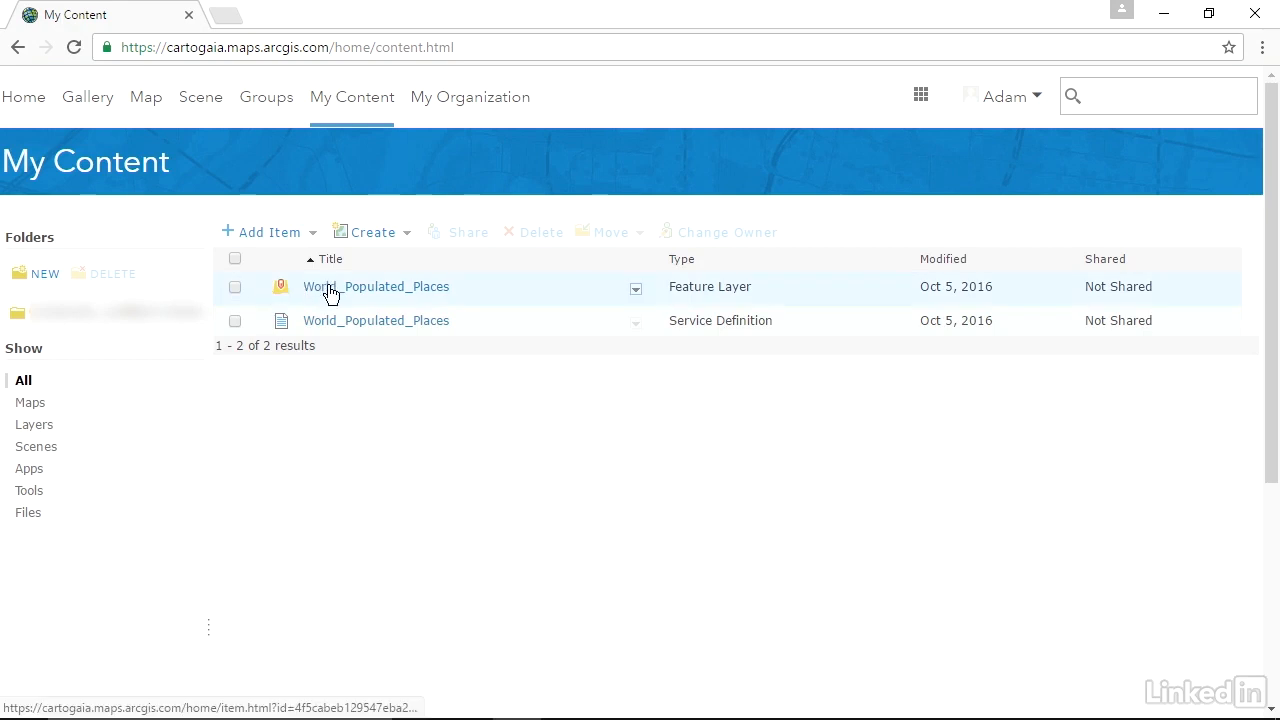
{"action": "left_click", "coordinate": [331, 290]}
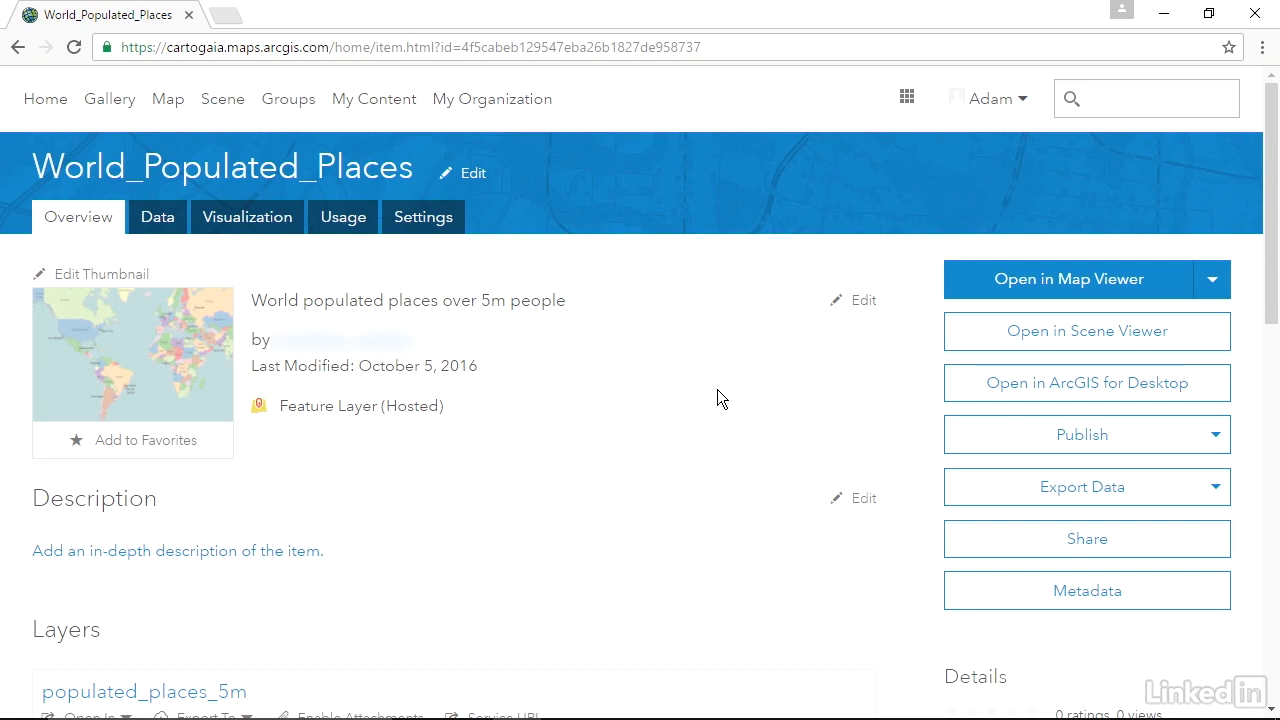
{"action": "left_click", "coordinate": [997, 542]}
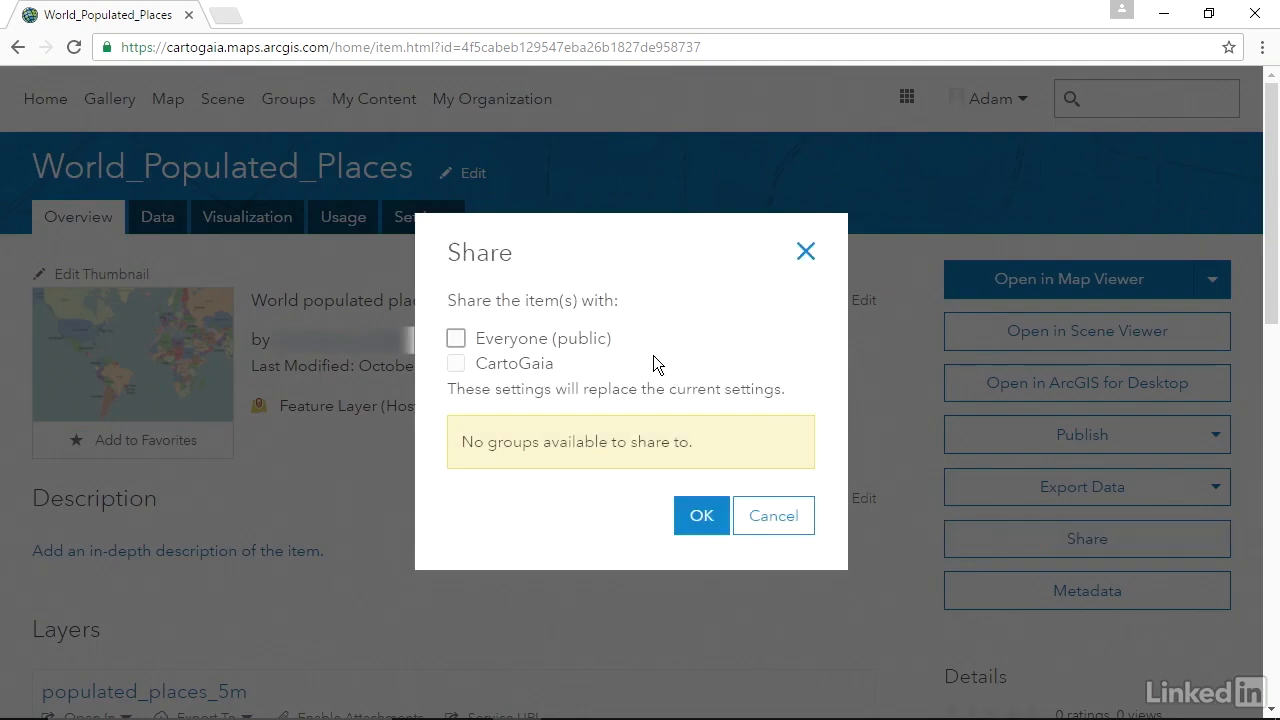
{"action": "left_click", "coordinate": [457, 338]}
{"action": "left_click", "coordinate": [708, 527]}
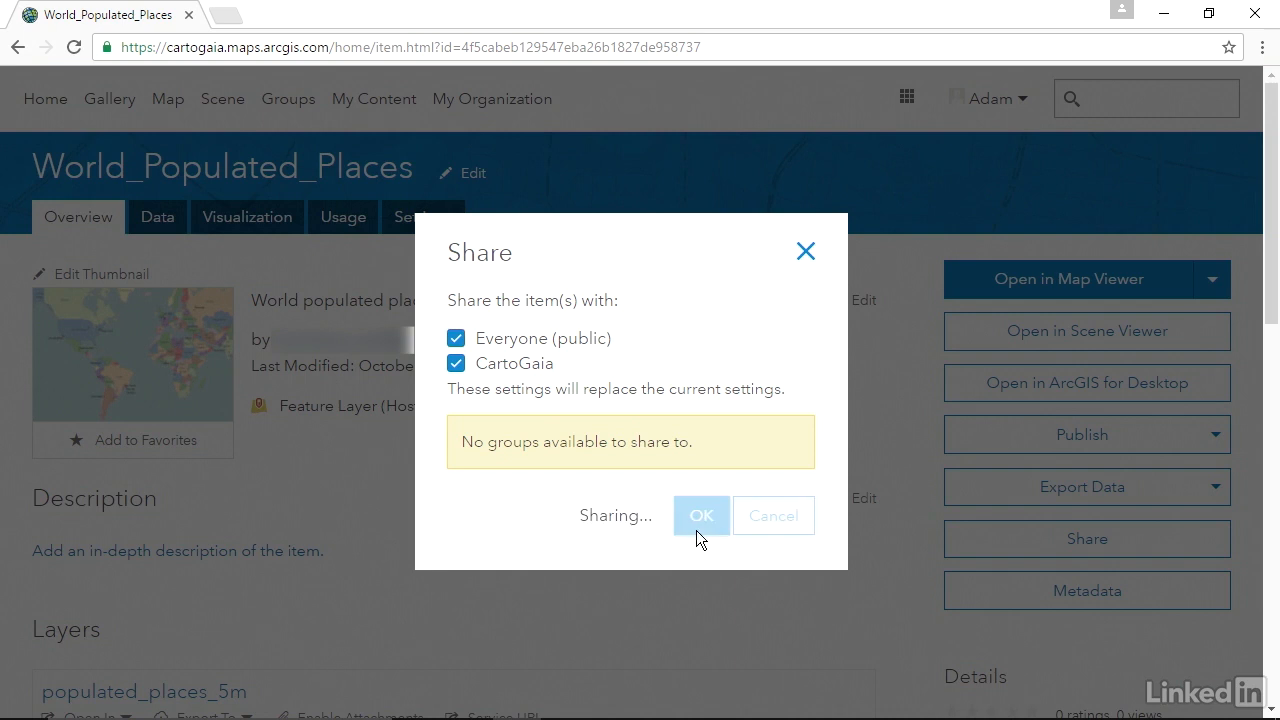